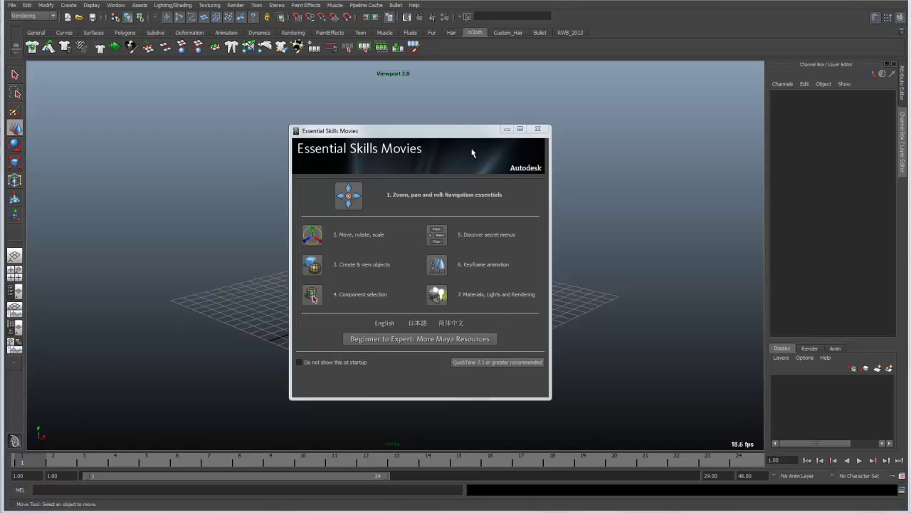
Step: Move the Essential Skills Movies startup window slightly up and to the left
drag(465, 130, 450, 109)
click(532, 110)
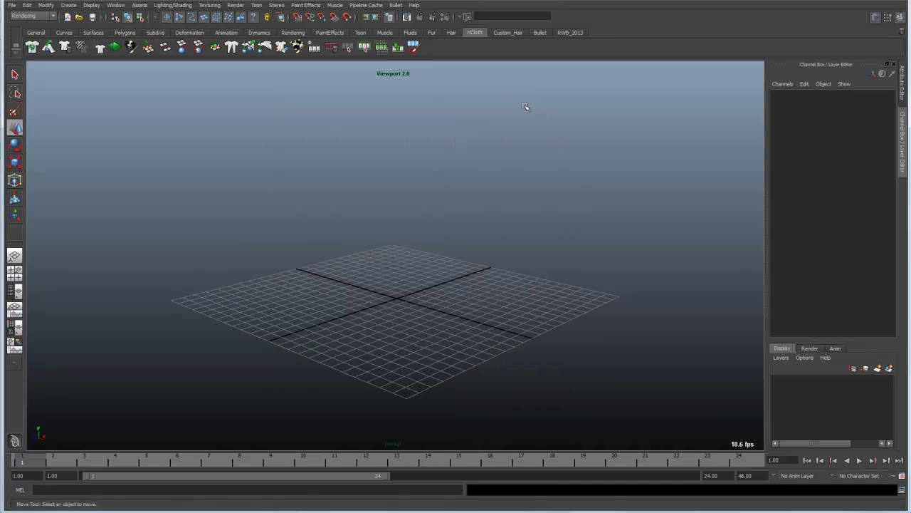
click(415, 6)
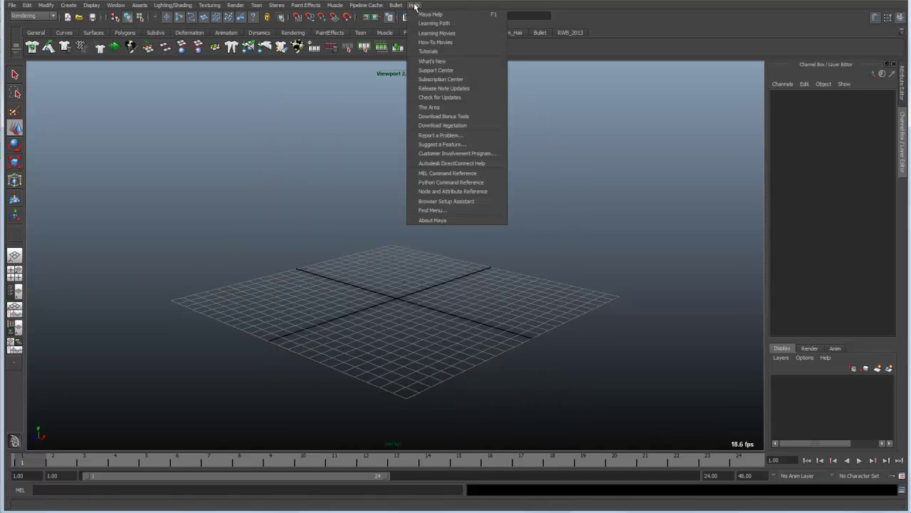
click(456, 33)
click(520, 110)
click(416, 7)
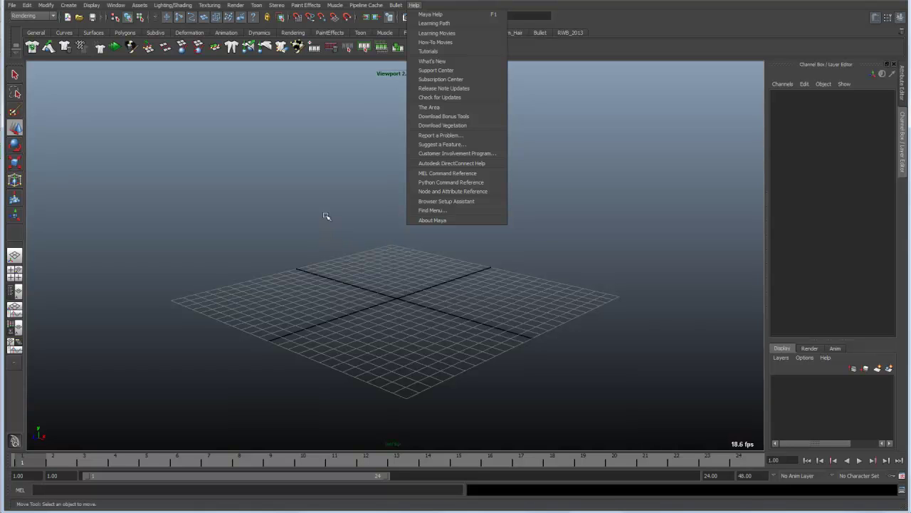
click(346, 235)
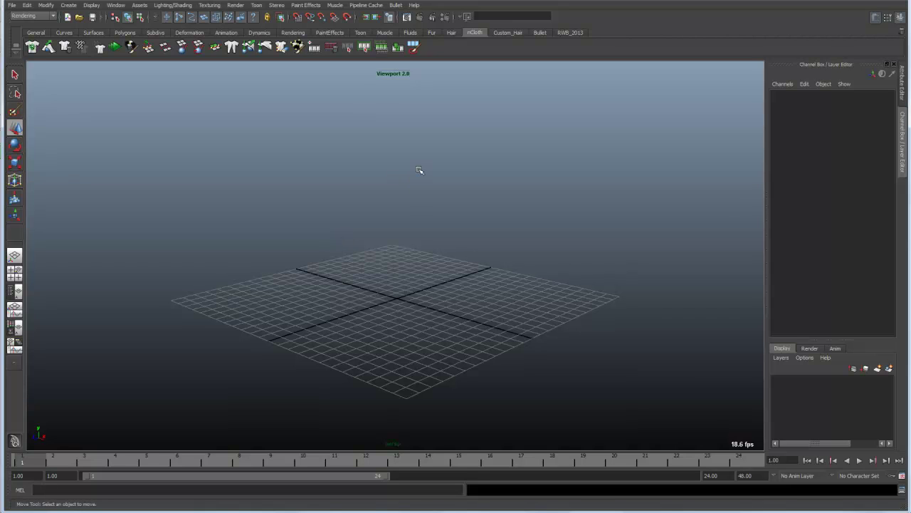
Step: Hide all interface panels with Ctrl+Space so the viewport fills the window
key(ctrl+space)
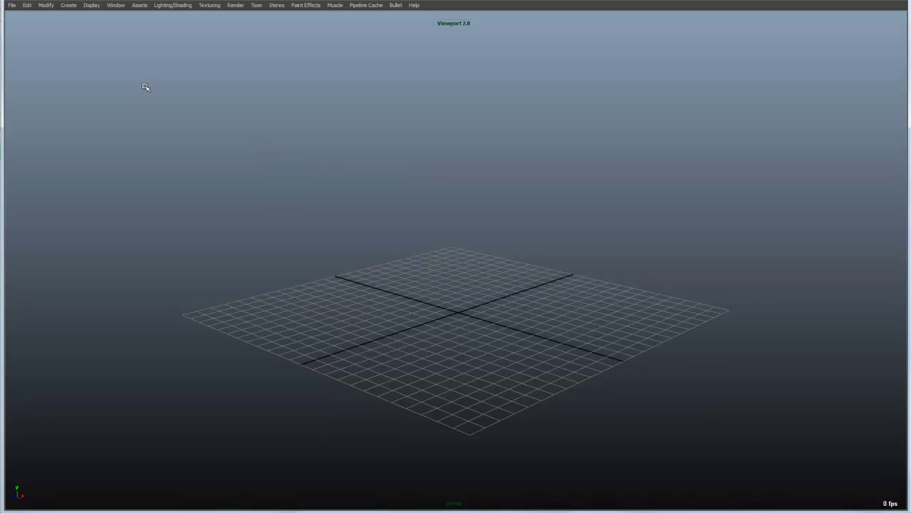
Step: Tear off Display > UI Elements as a floating window and switch the Status Line on
click(91, 5)
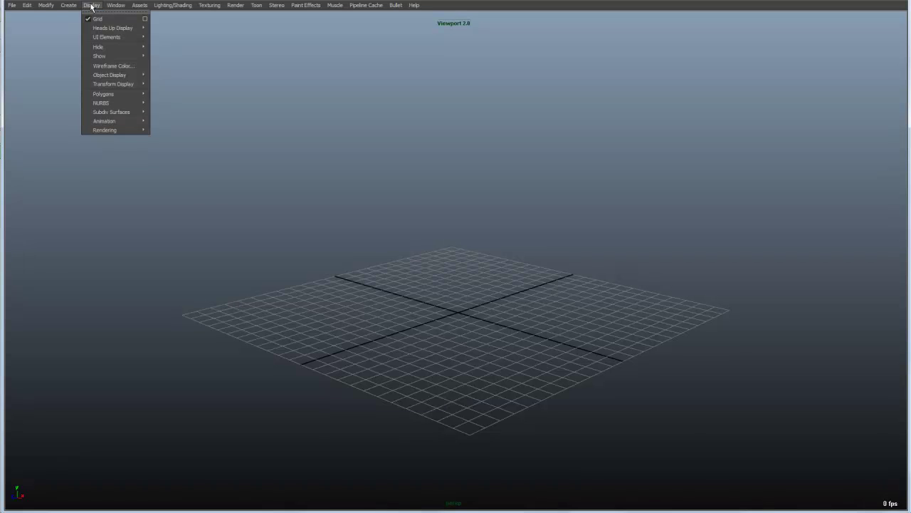
mouse_move(101, 39)
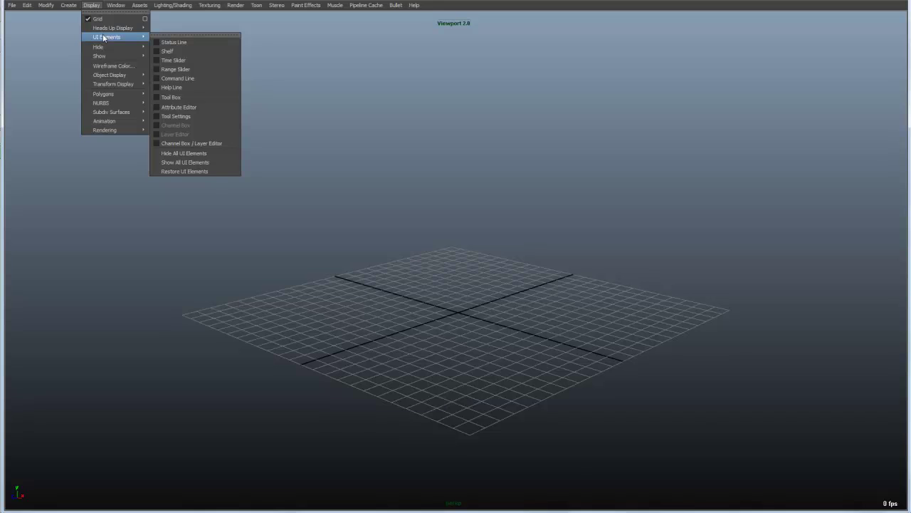
click(174, 34)
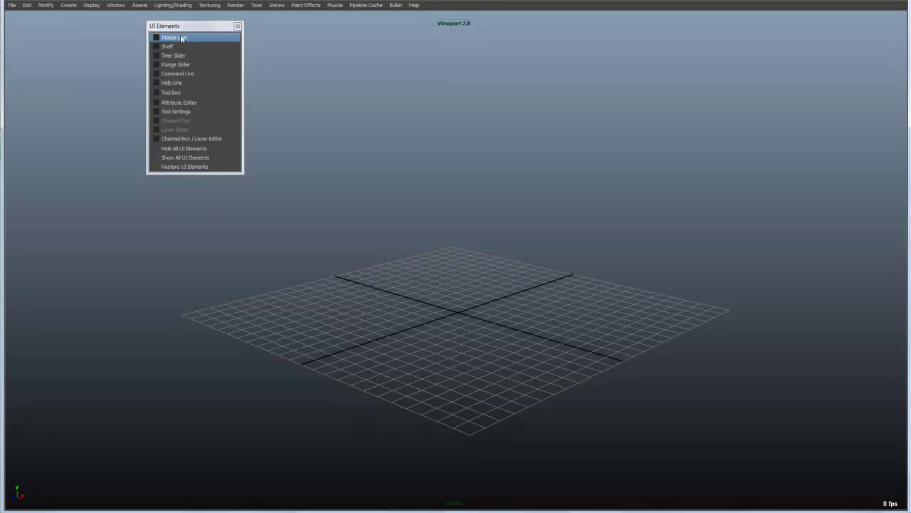
drag(198, 31, 323, 33)
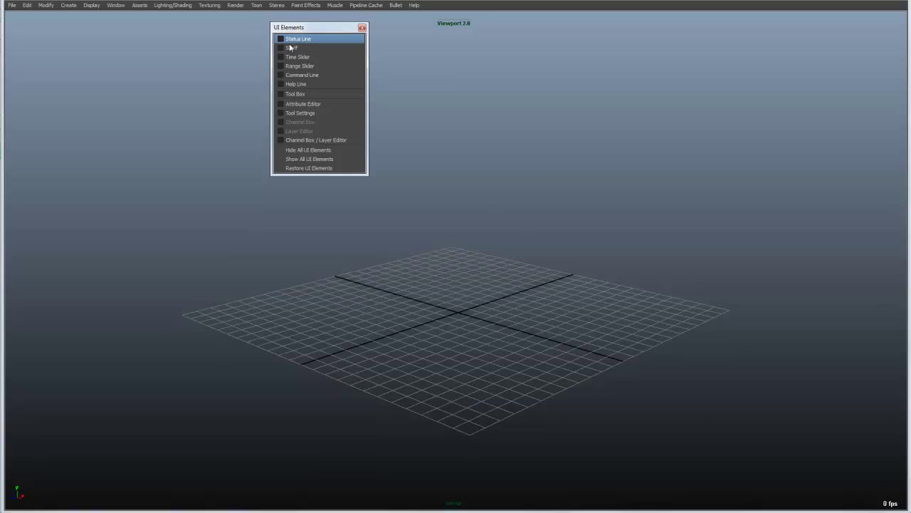
drag(314, 28, 462, 125)
click(447, 137)
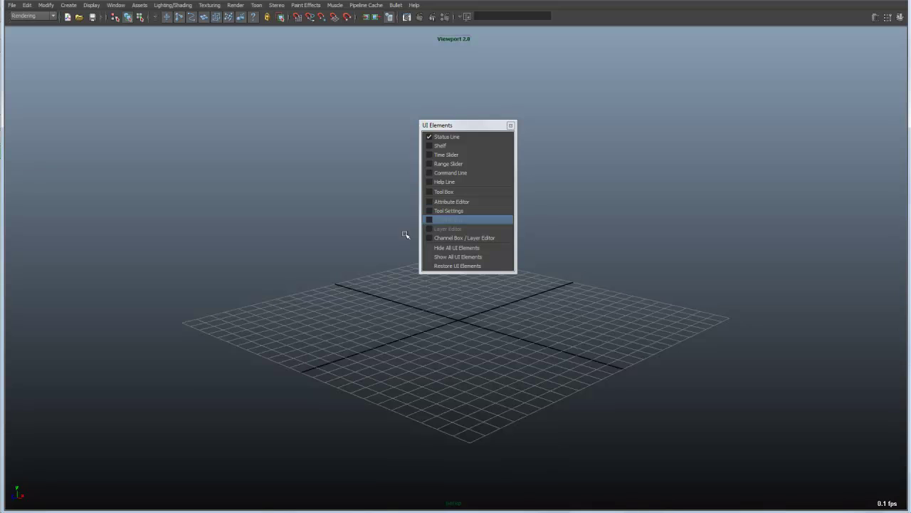
Step: Switch the status-line menu set to Polygons, then to Animation
click(50, 17)
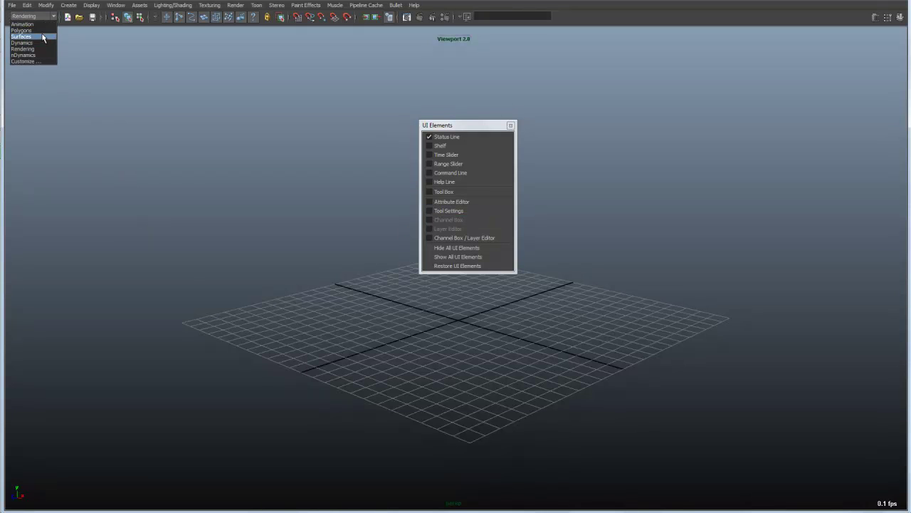
click(143, 73)
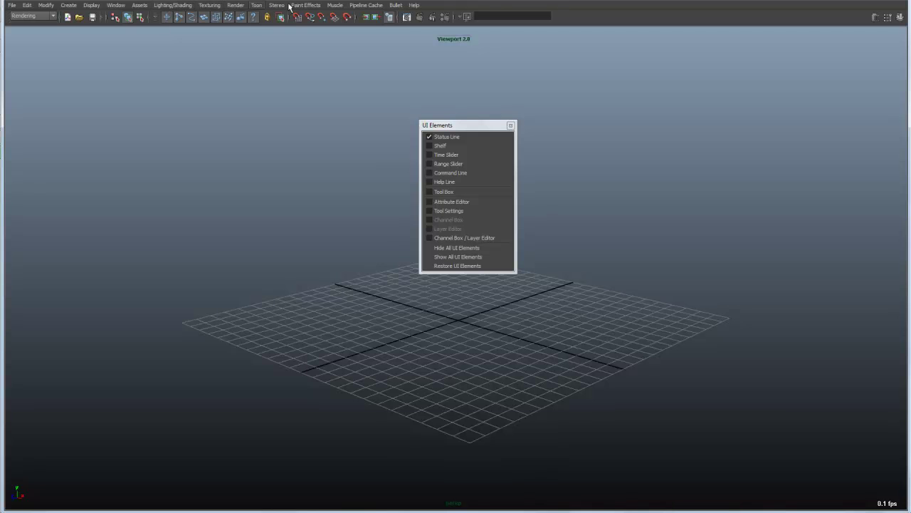
click(52, 17)
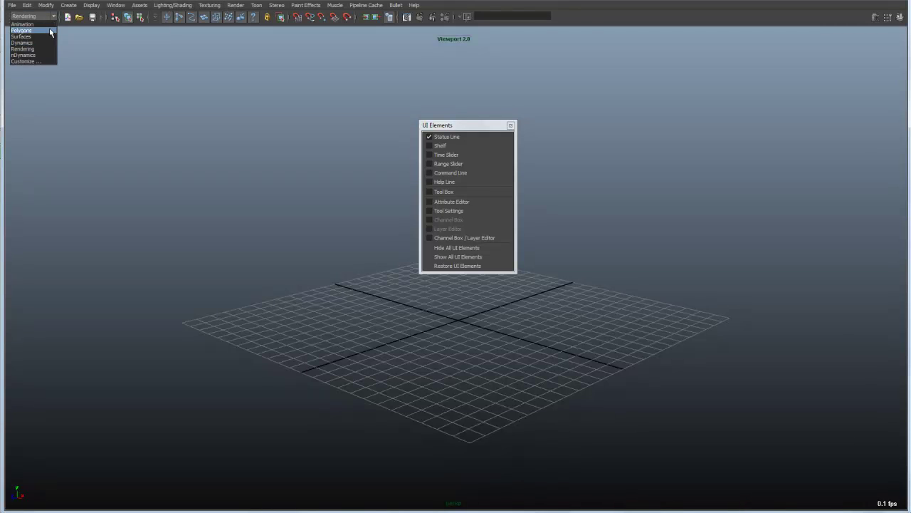
click(50, 31)
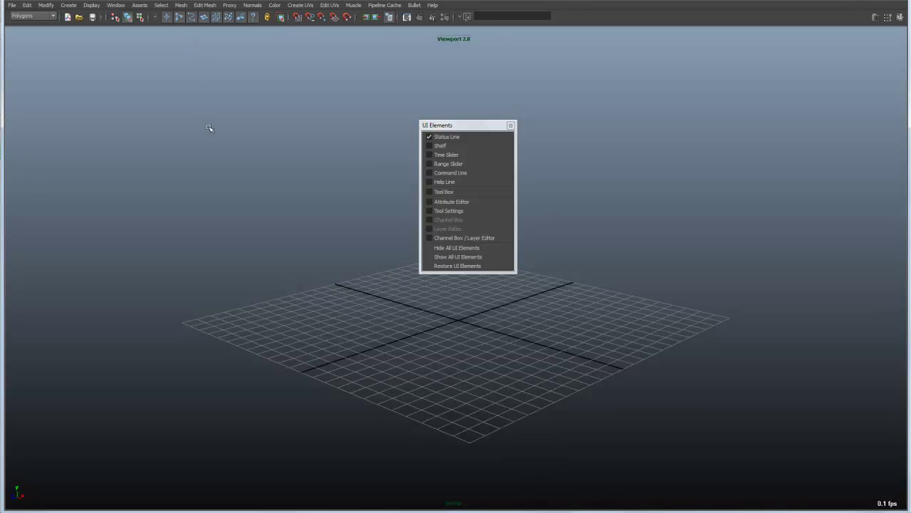
click(49, 17)
click(40, 24)
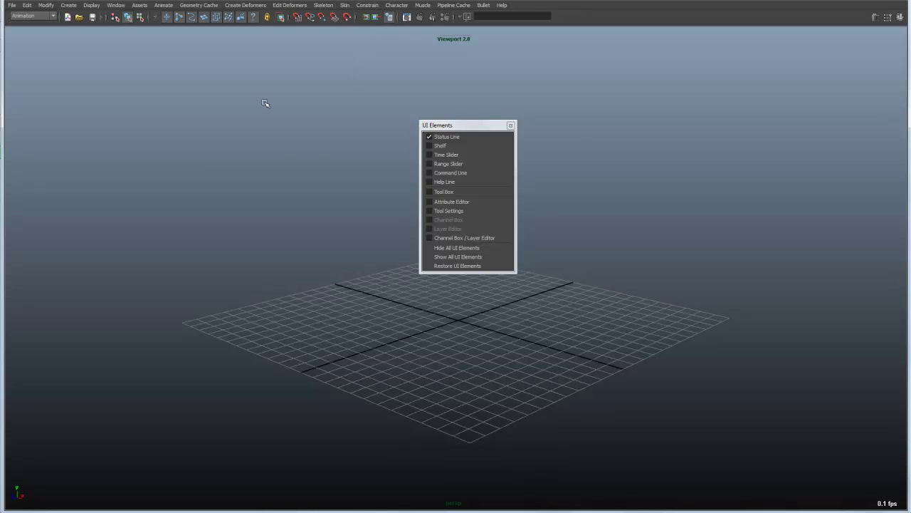
click(49, 16)
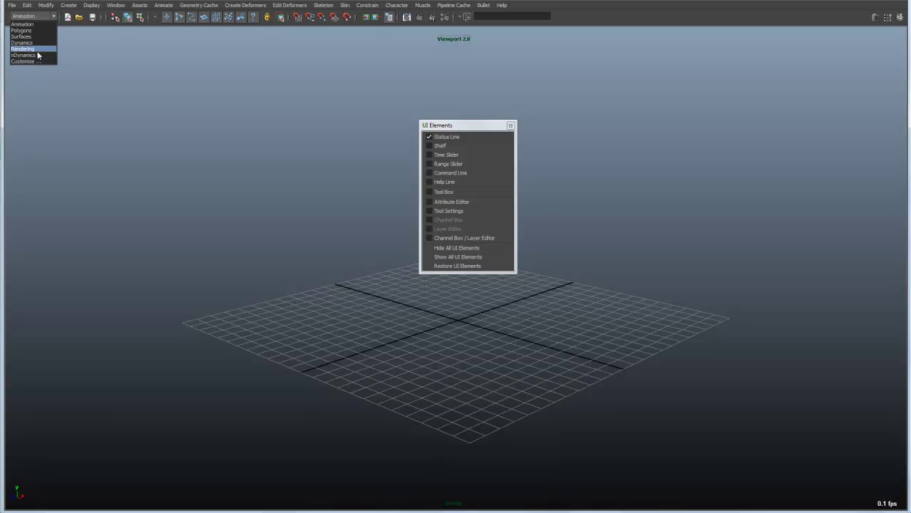
click(36, 61)
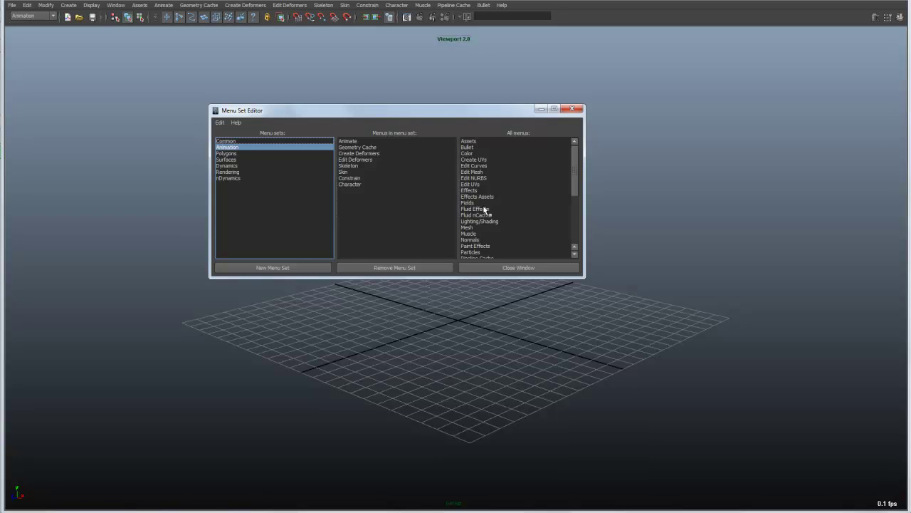
click(530, 271)
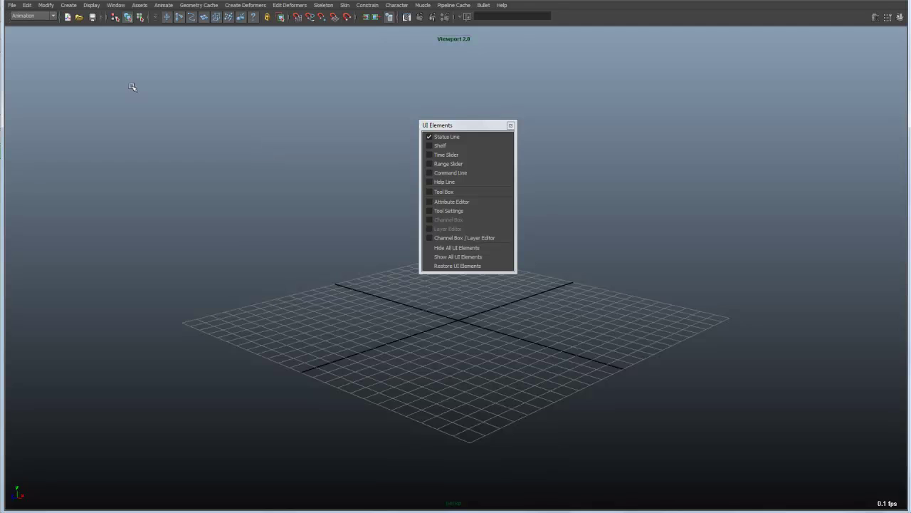
Step: Cycle hierarchy, object and component selection modes, ending on component, and view the mask list
click(115, 20)
click(128, 17)
click(140, 18)
click(127, 18)
click(115, 18)
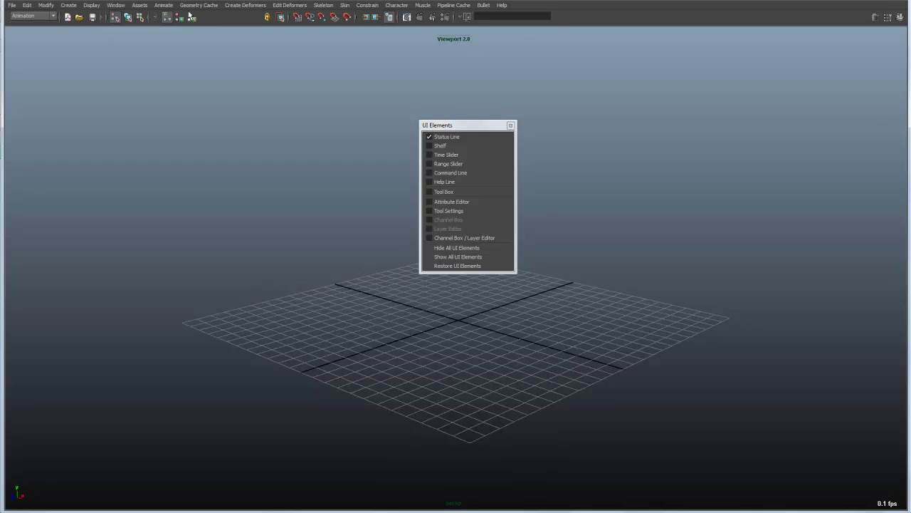
click(128, 18)
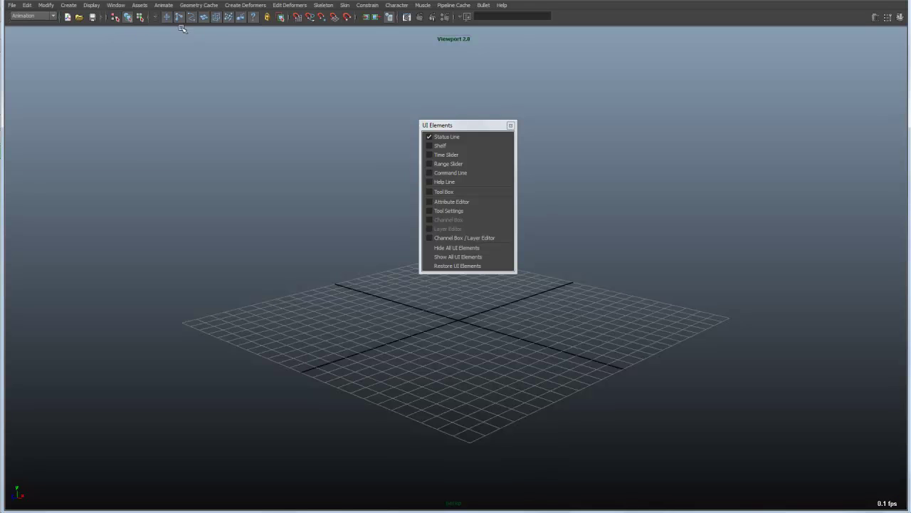
click(139, 17)
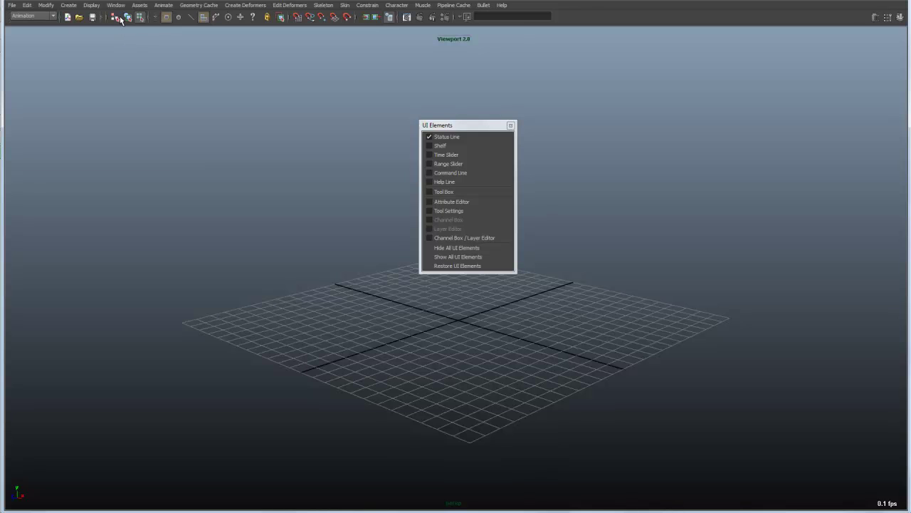
right_click(168, 18)
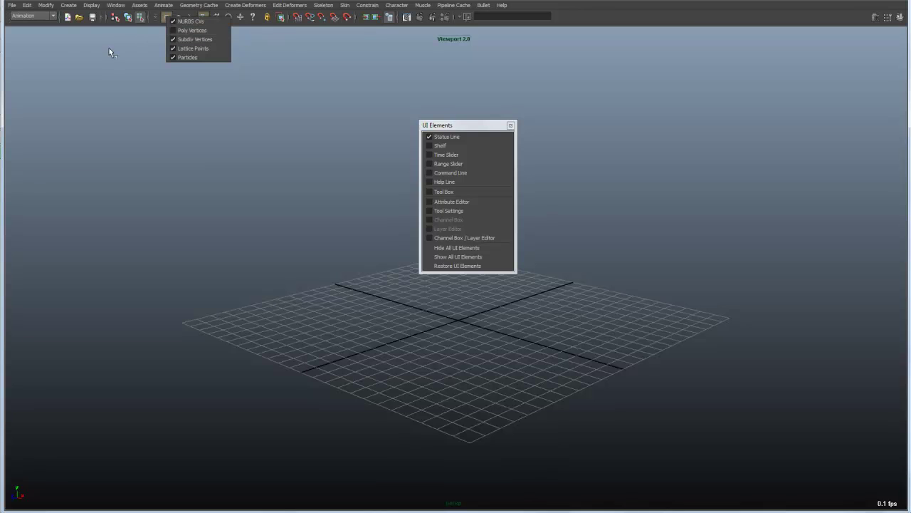
click(111, 71)
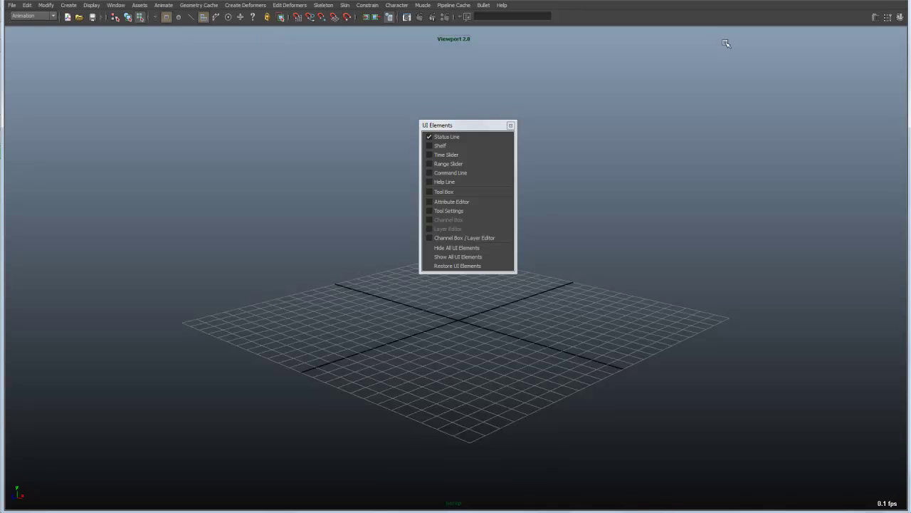
Step: Toggle the Attribute Editor on and off from the status line, leaving it open
click(887, 20)
click(888, 20)
click(875, 17)
click(875, 17)
click(875, 17)
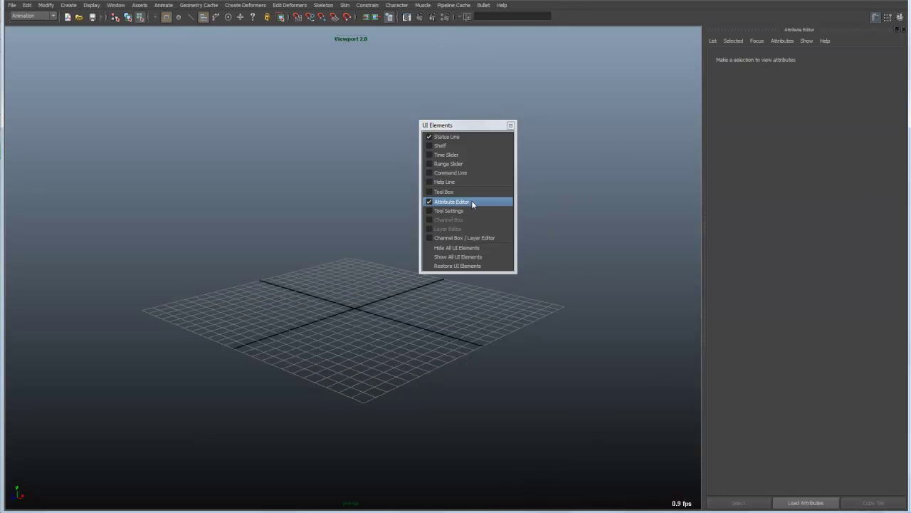
Step: Add the Tool Settings and Channel Box / Layer Editor panels, then close all three
click(887, 17)
click(429, 211)
click(900, 19)
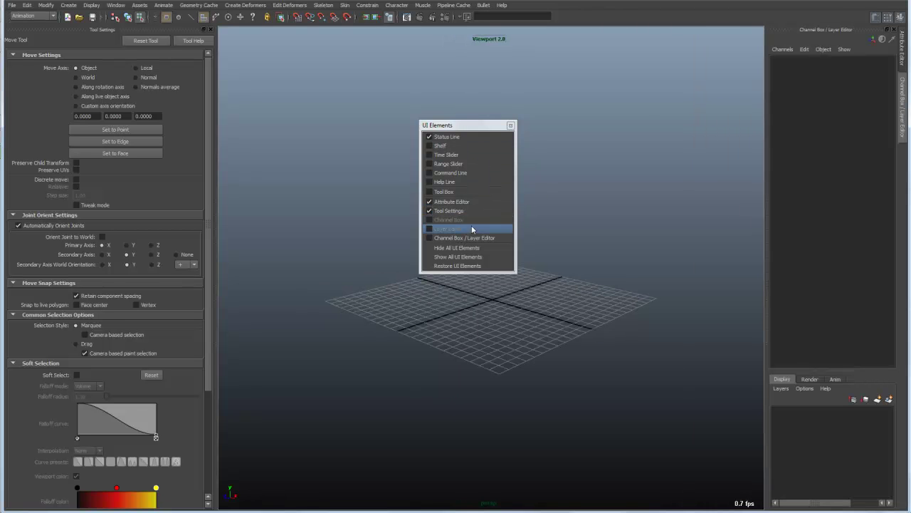
click(901, 18)
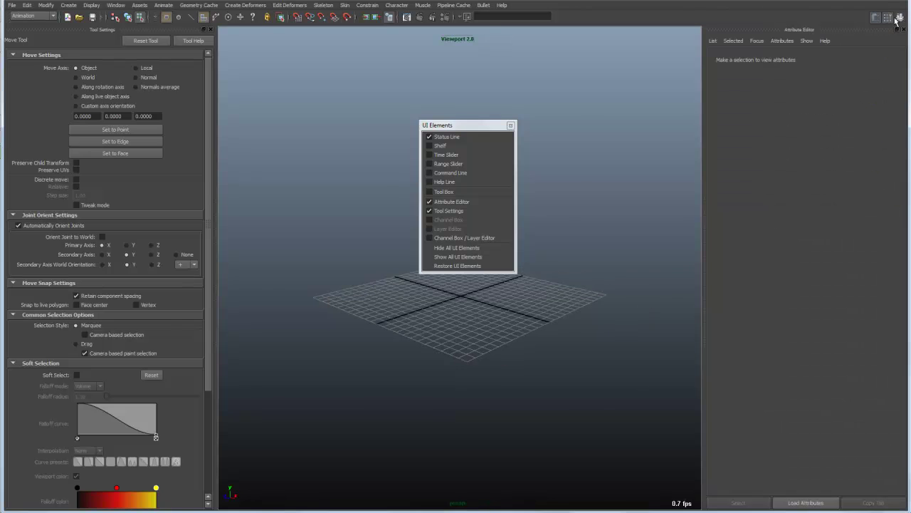
click(888, 18)
click(876, 18)
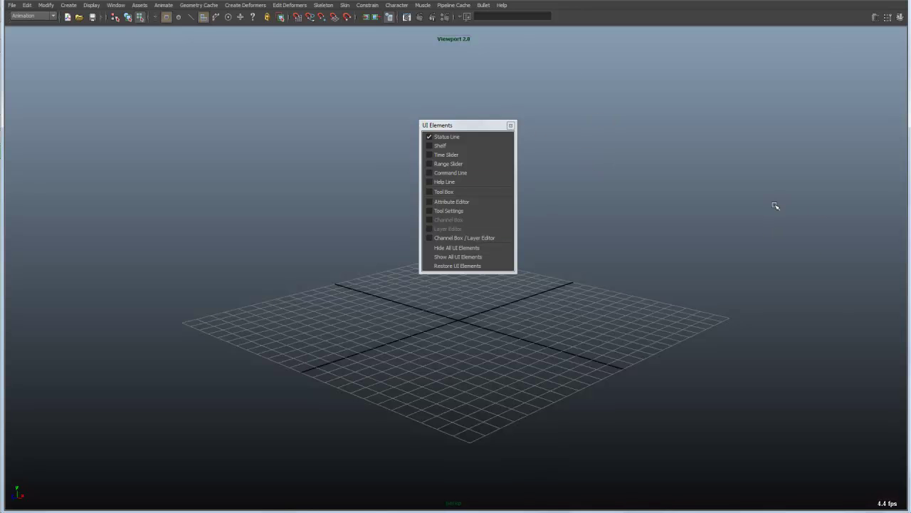
Step: Switch the Shelf back on and list all shelf tabs from its left-edge menu
click(466, 145)
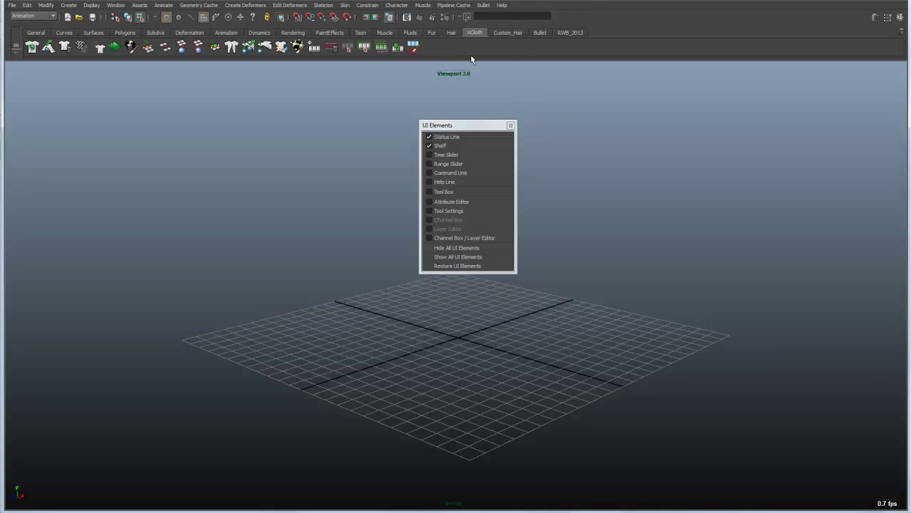
click(17, 54)
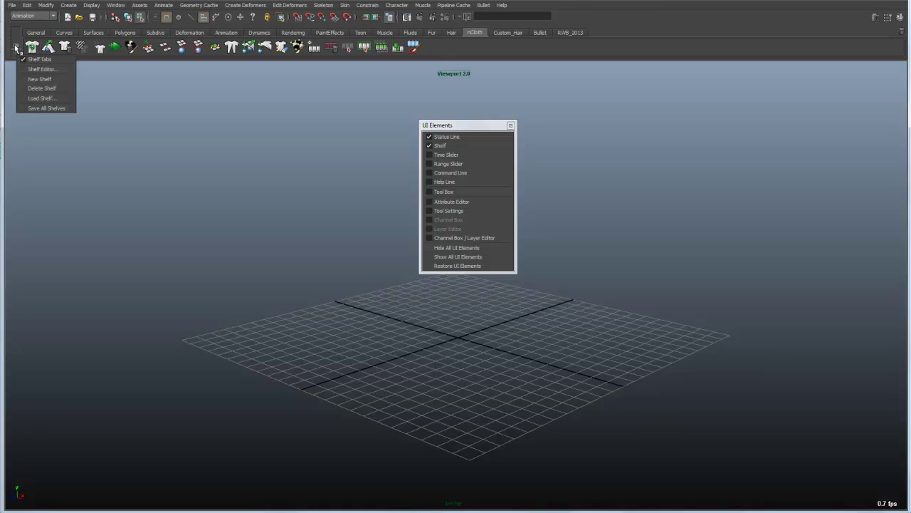
click(35, 188)
click(16, 56)
click(16, 45)
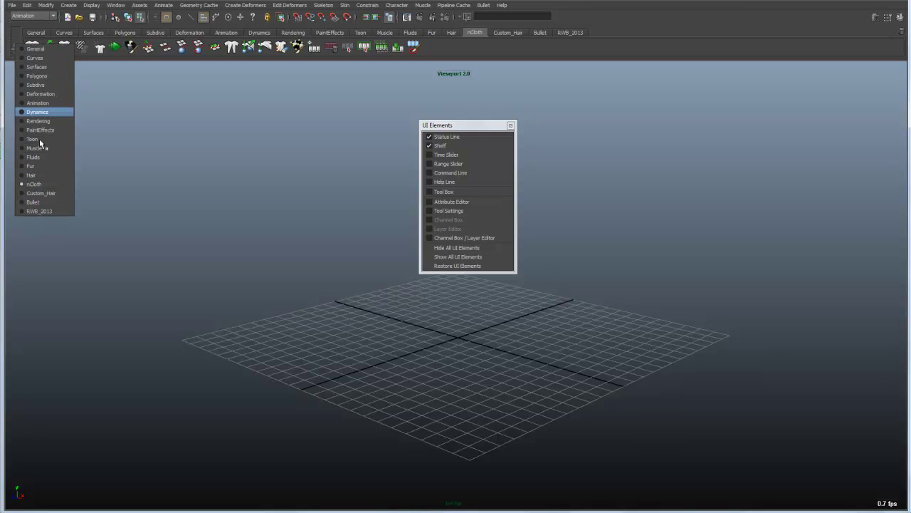
Step: Dismiss the shelf list and tick Time Slider, Range Slider, Command Line and Help Line
click(131, 190)
click(459, 155)
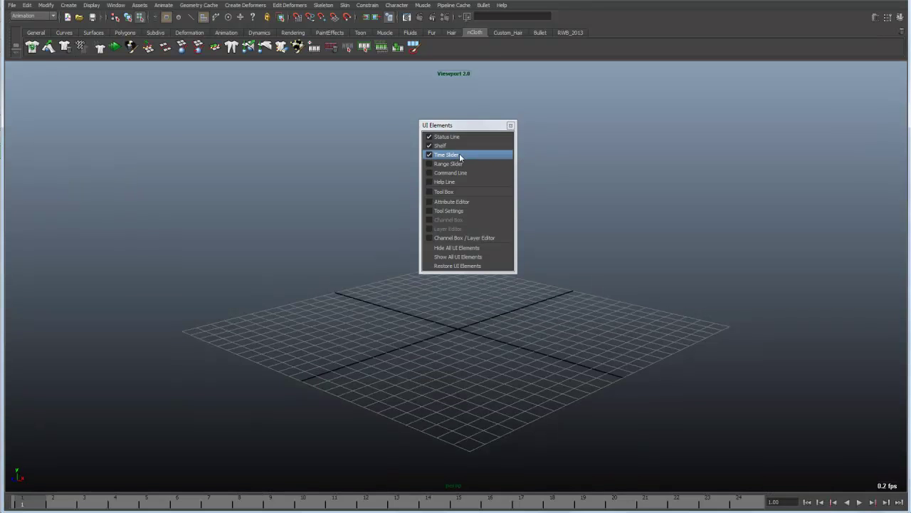
click(459, 165)
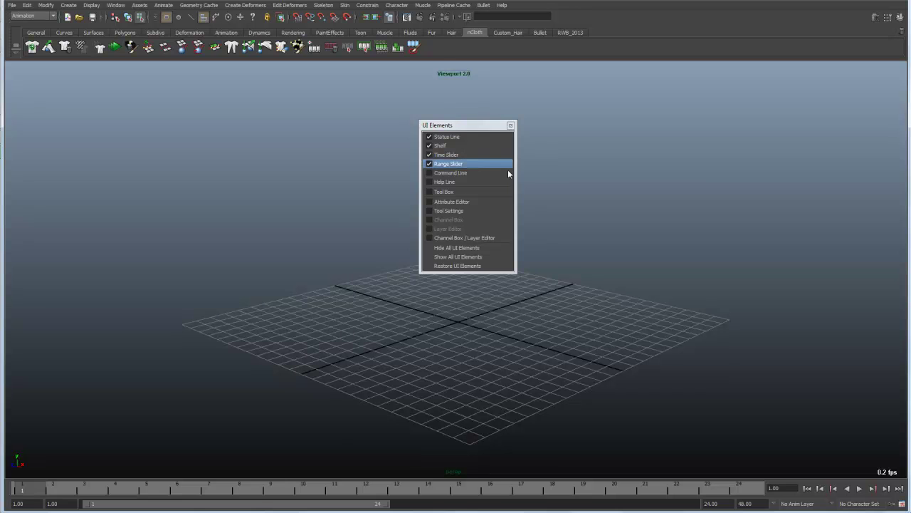
click(450, 173)
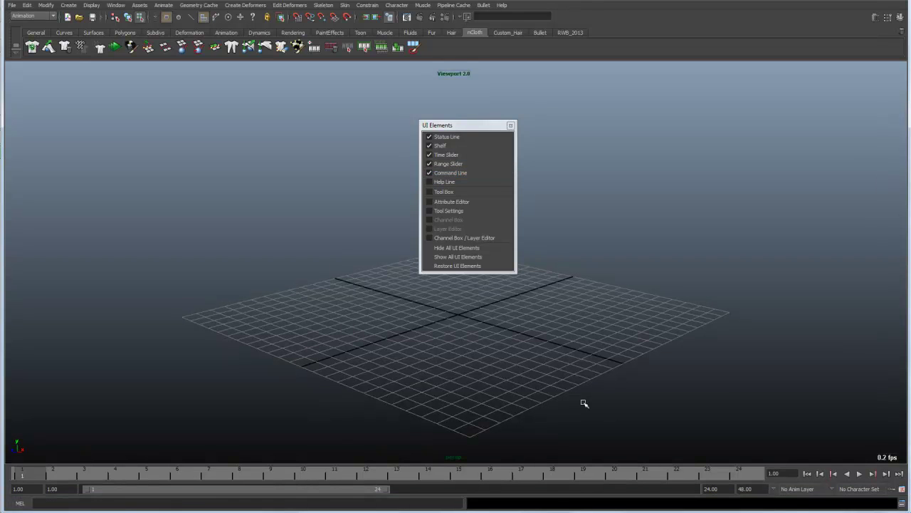
click(475, 181)
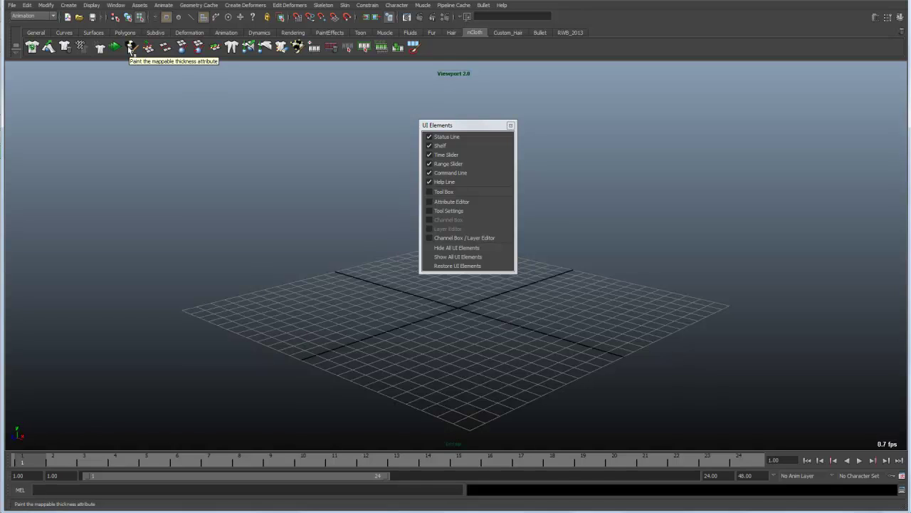
Step: Show the Tool Box and step through the Lasso, Move, Rotate and Scale tools
click(445, 192)
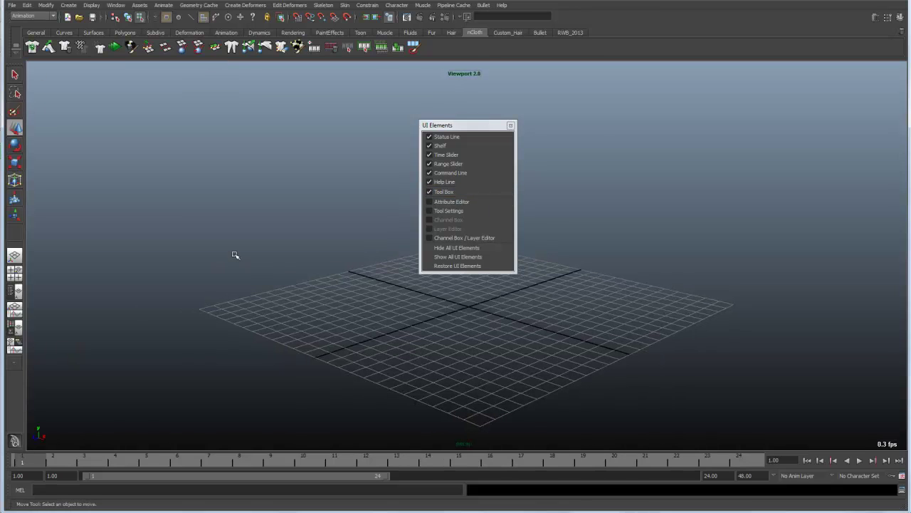
click(16, 90)
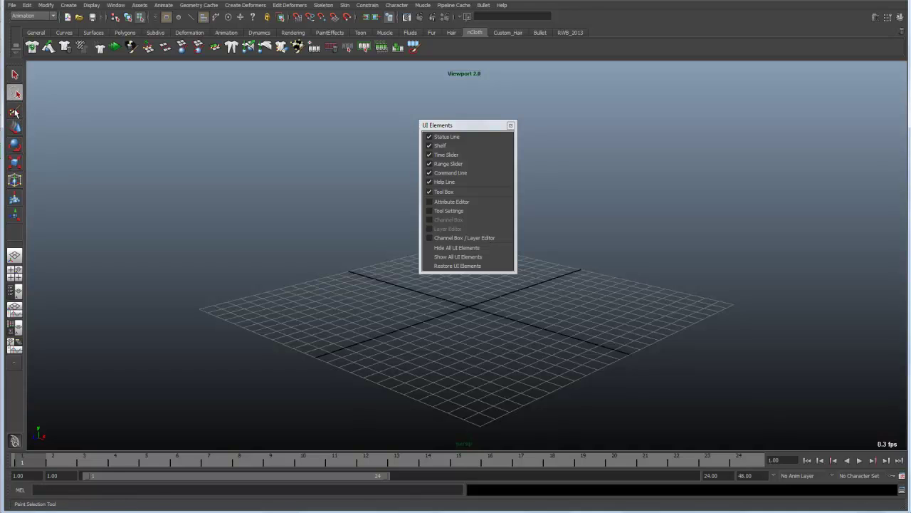
click(15, 127)
click(21, 148)
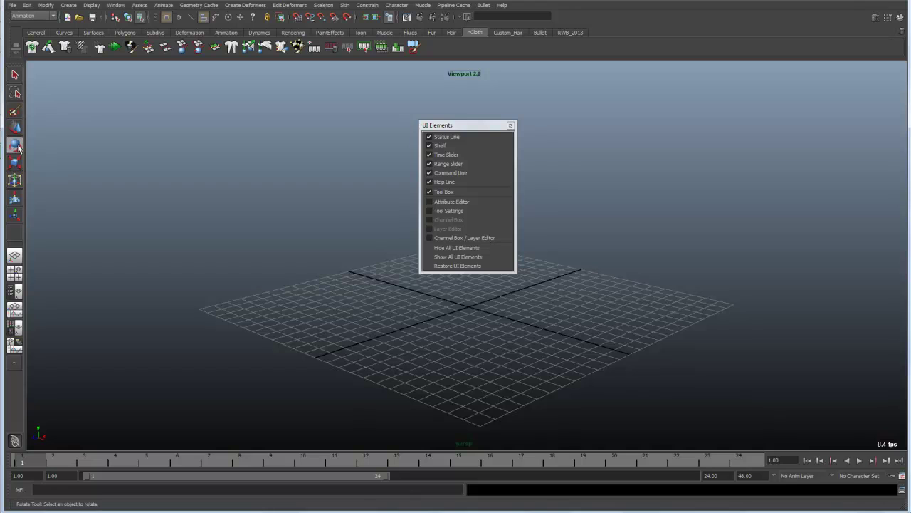
click(22, 166)
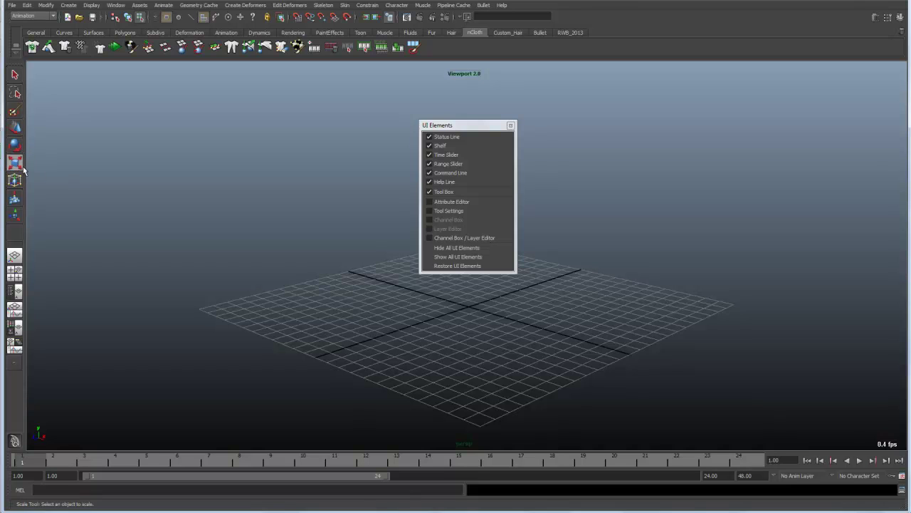
Step: View Tool Settings for the Move, Rotate and Scale tools, then close the panel
double_click(14, 236)
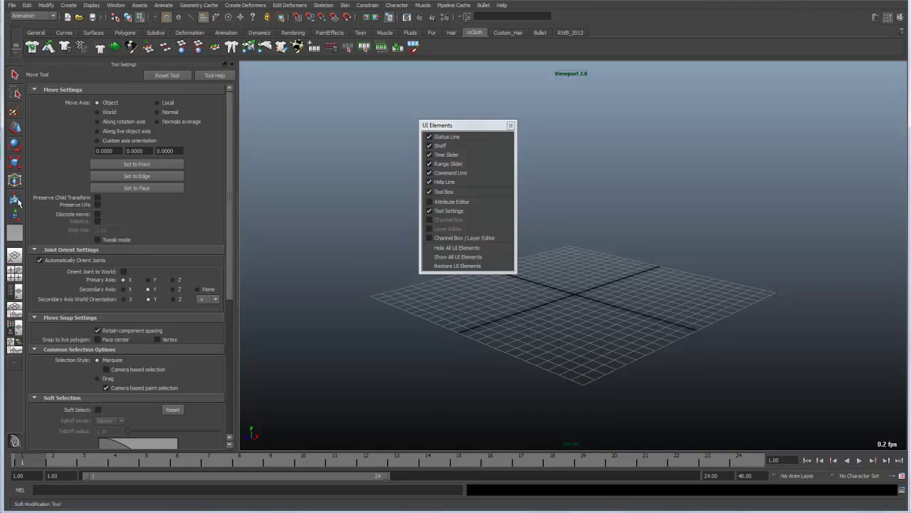
click(15, 147)
click(14, 164)
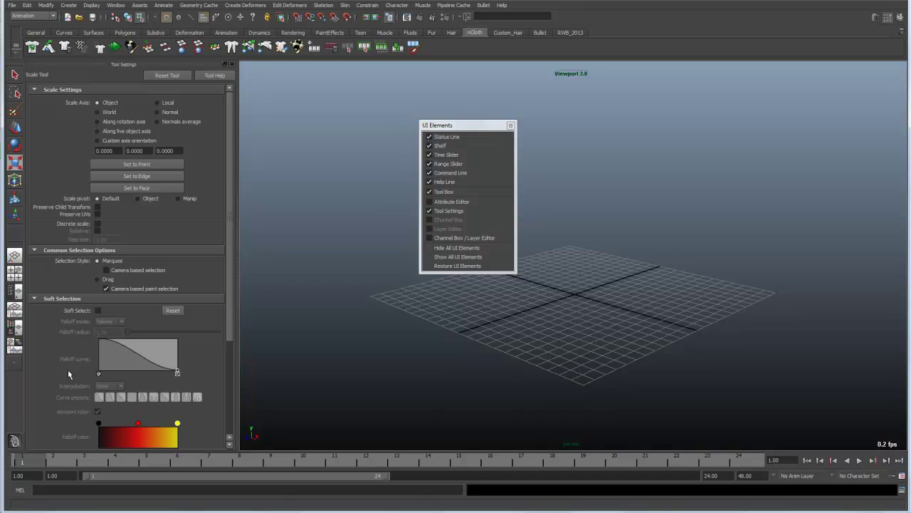
click(231, 64)
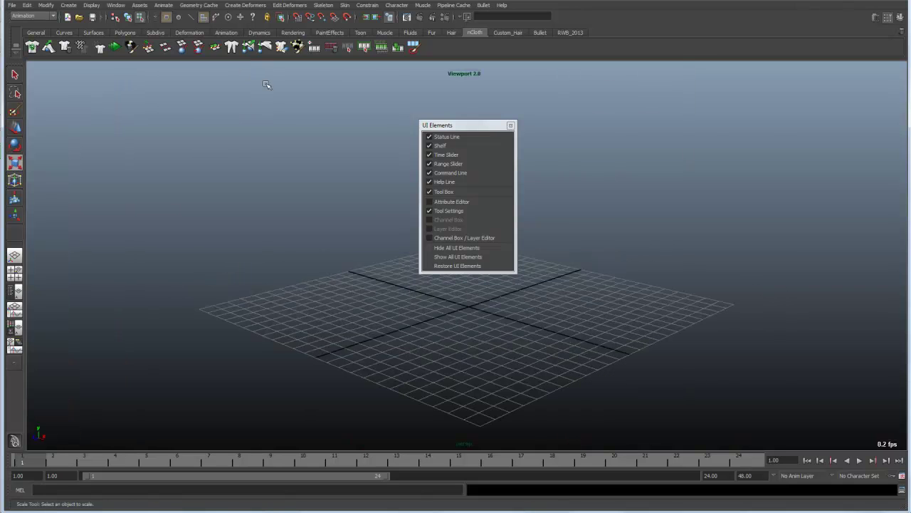
click(17, 364)
click(158, 379)
Step: Uncheck Tool Box, Help Line, Command Line, Range Slider and Time Slider
click(444, 191)
click(444, 182)
click(444, 173)
click(444, 164)
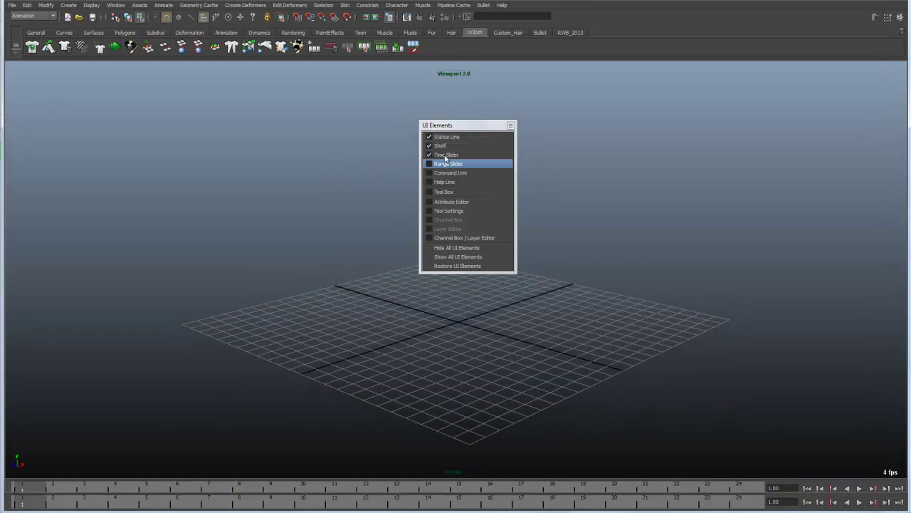
click(444, 155)
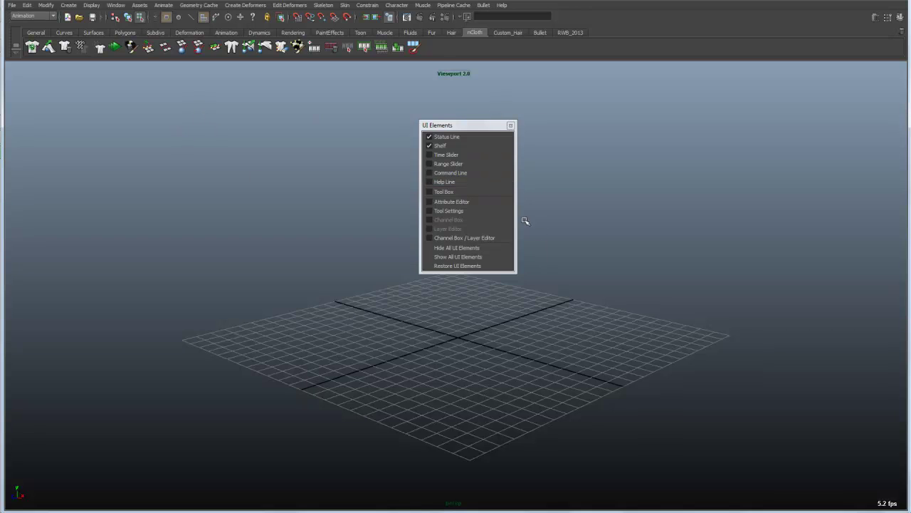
Step: Try Hide All, Show All and Restore UI Elements, finish on Show All, and close the window
click(459, 248)
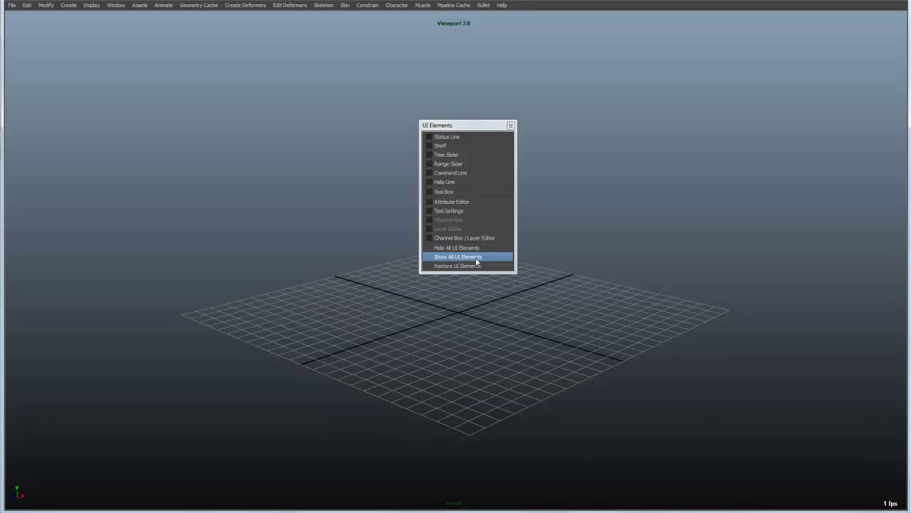
click(473, 258)
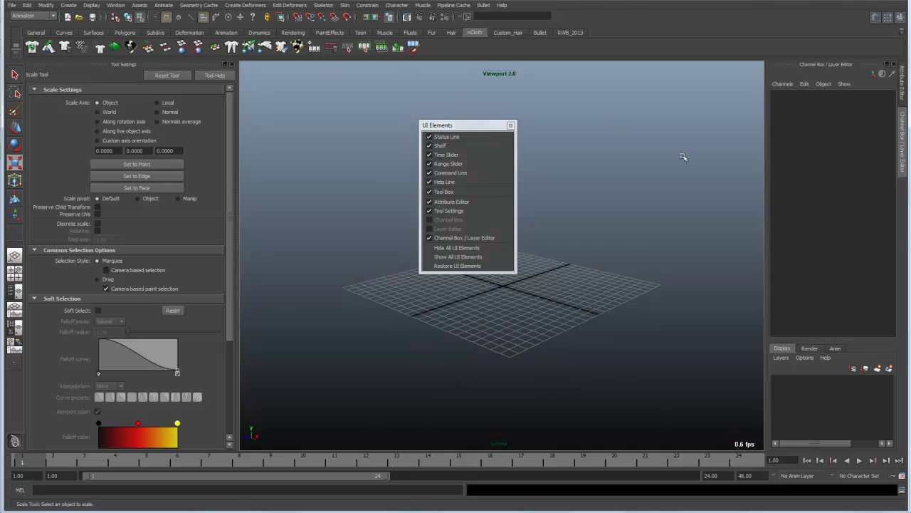
click(448, 248)
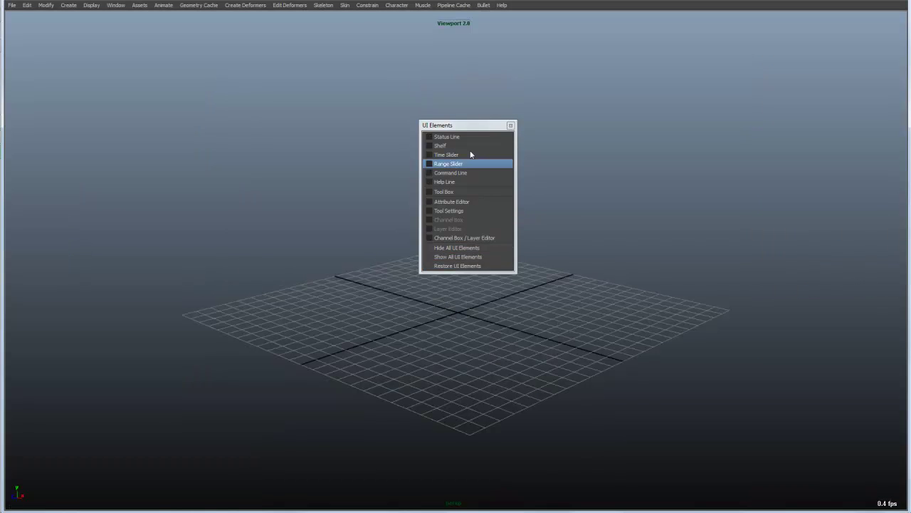
click(451, 266)
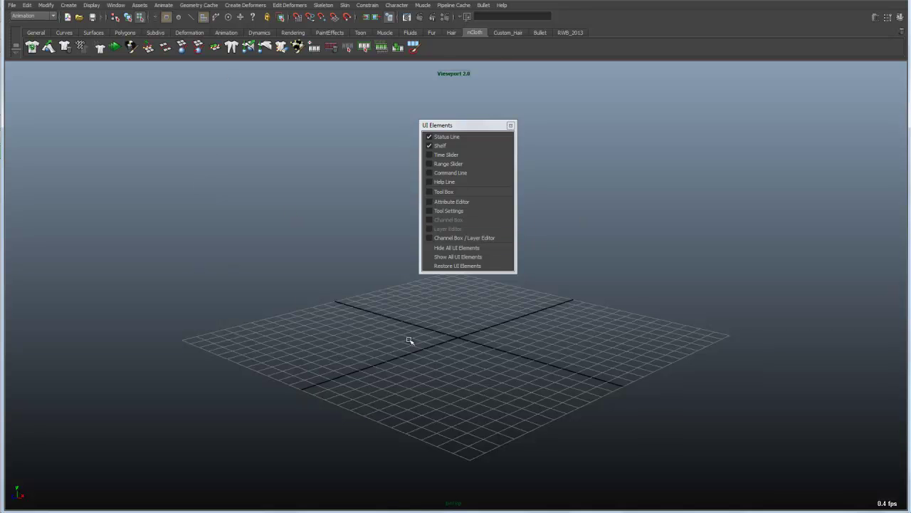
click(456, 247)
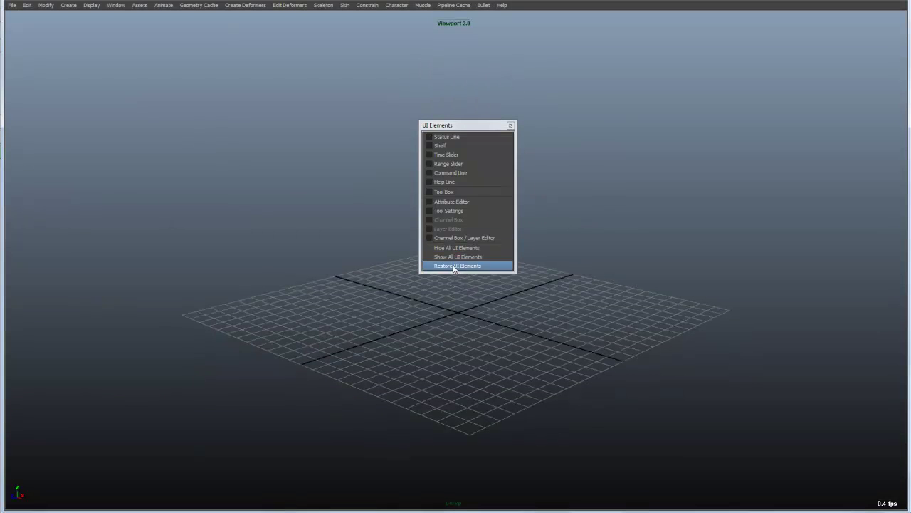
click(454, 266)
click(458, 256)
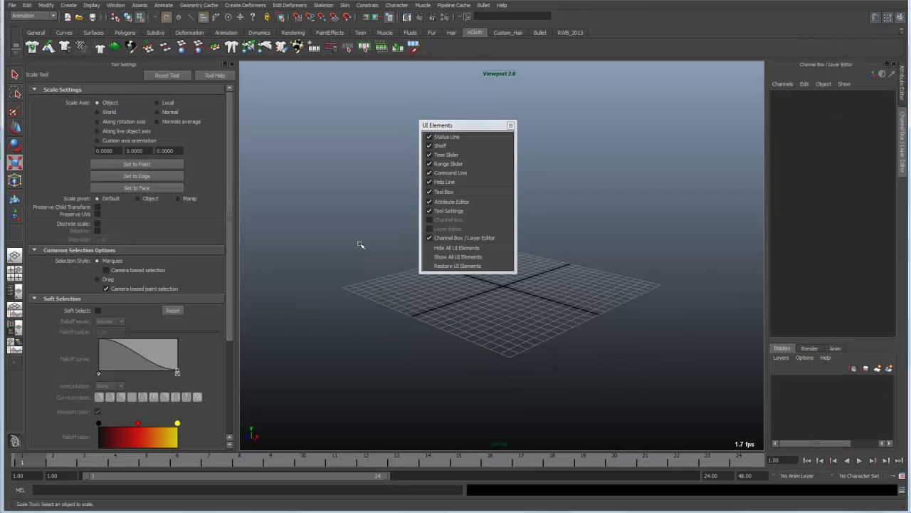
click(509, 125)
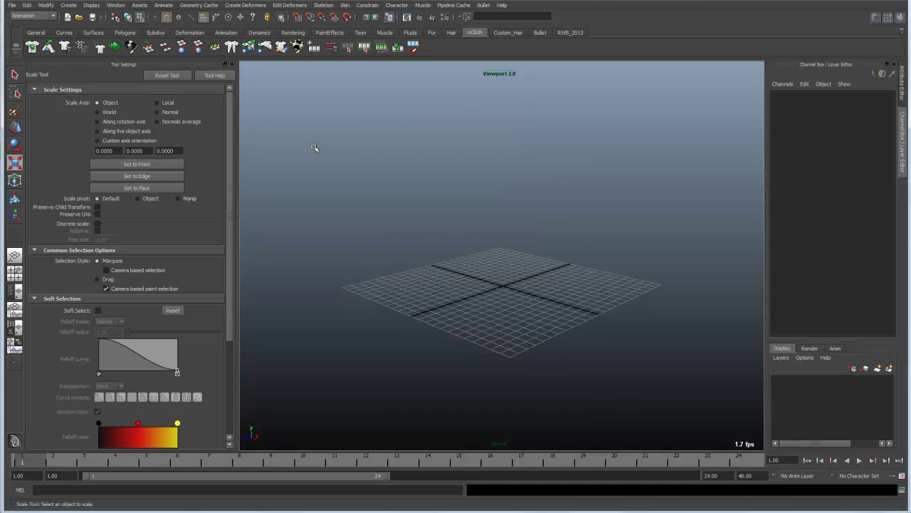
Step: Close the Tool Settings panel and hide the Status Line from the Channel Box dotted-line menu
click(231, 65)
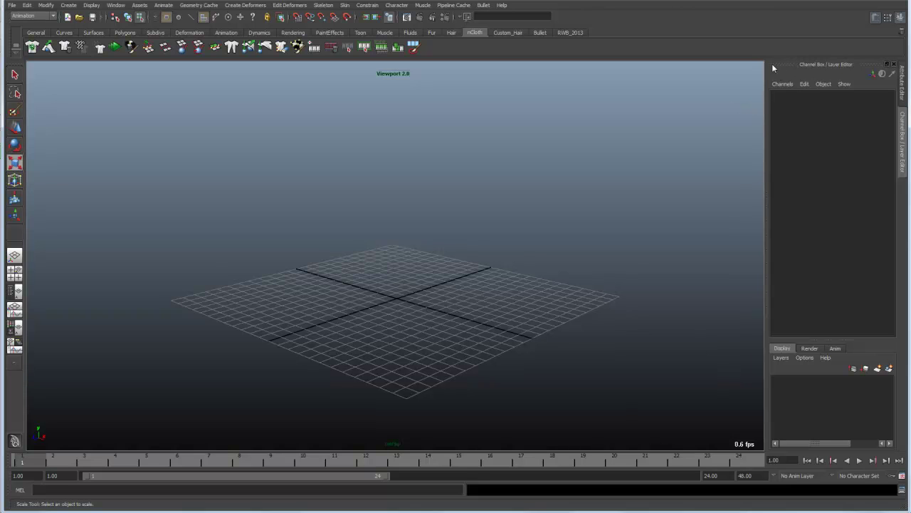
mouse_move(27, 64)
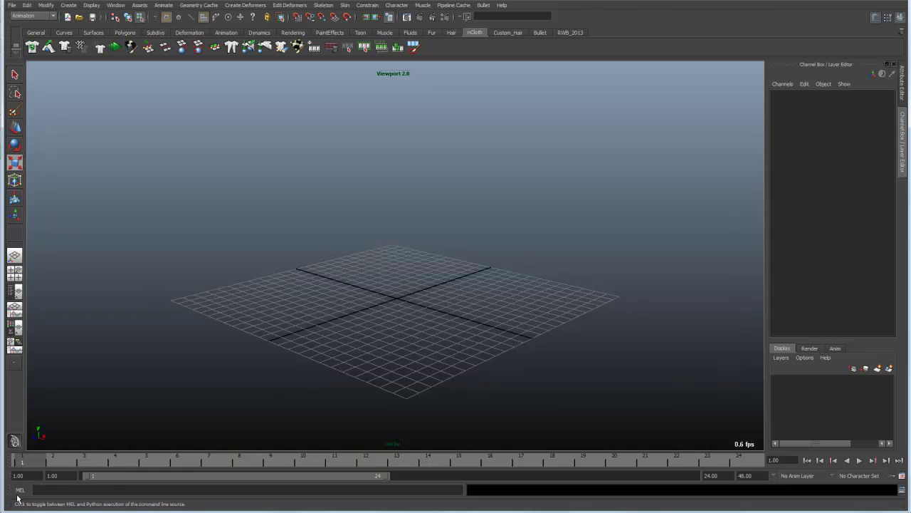
right_click(776, 66)
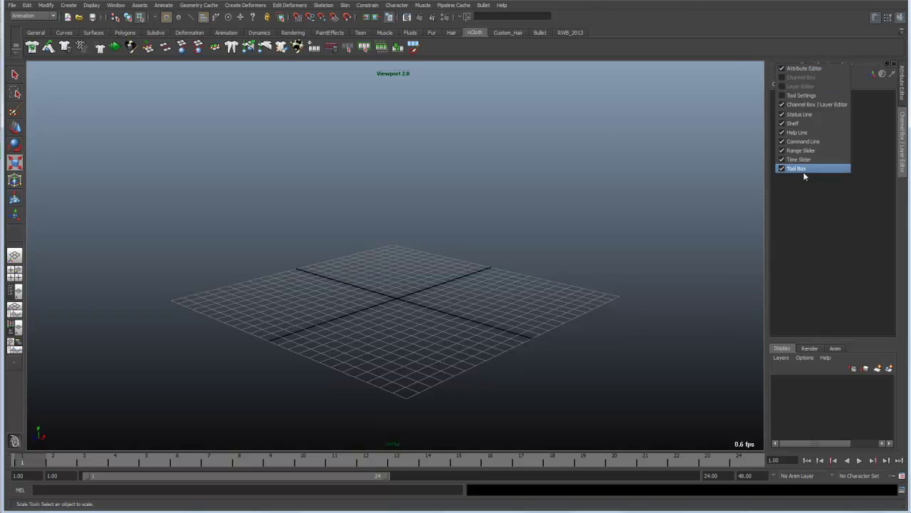
click(799, 114)
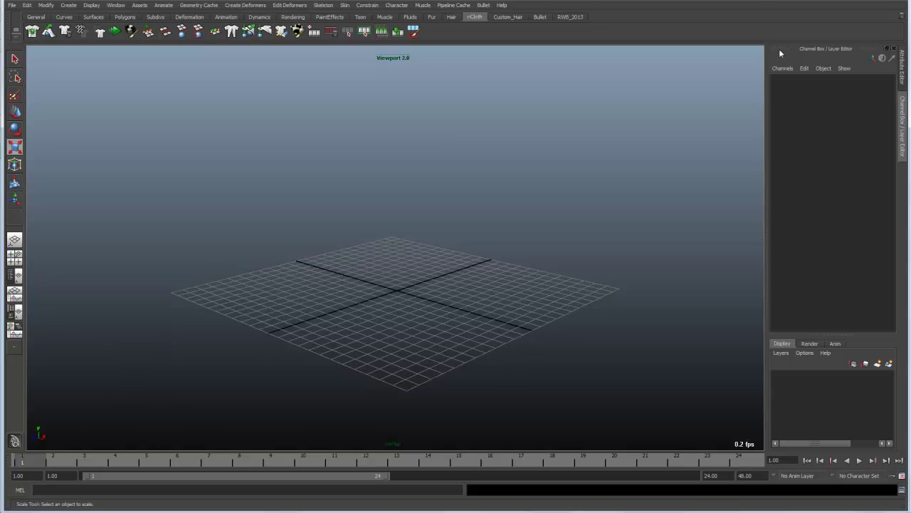
Step: Hide the Shelf and show the Scale Tool's Tool Settings panel again
right_click(781, 54)
click(798, 109)
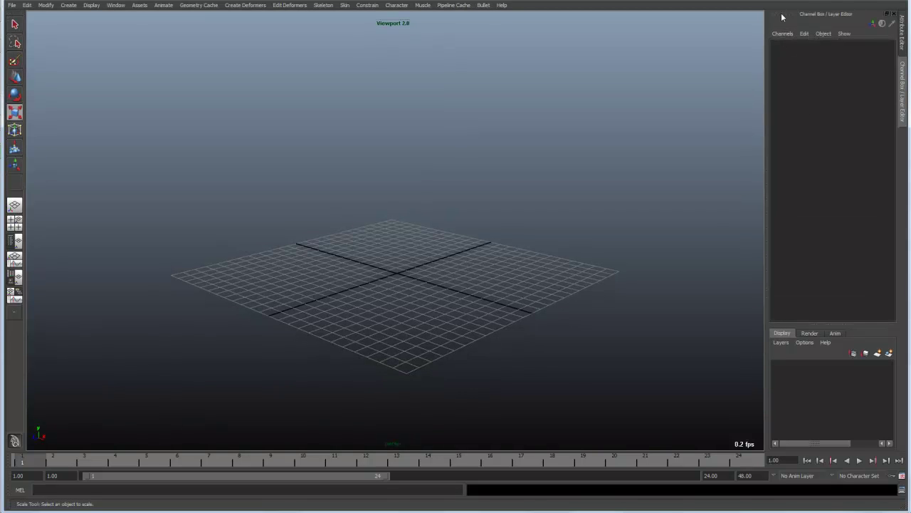
right_click(783, 15)
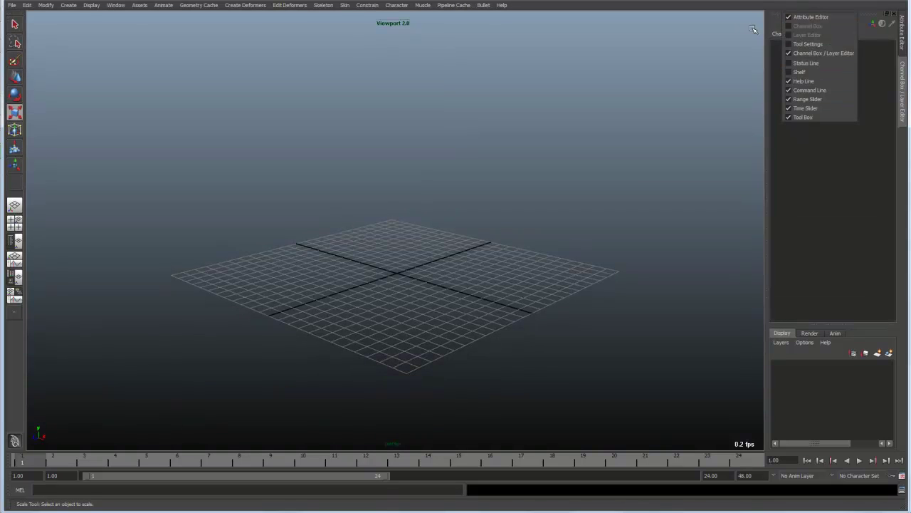
click(801, 43)
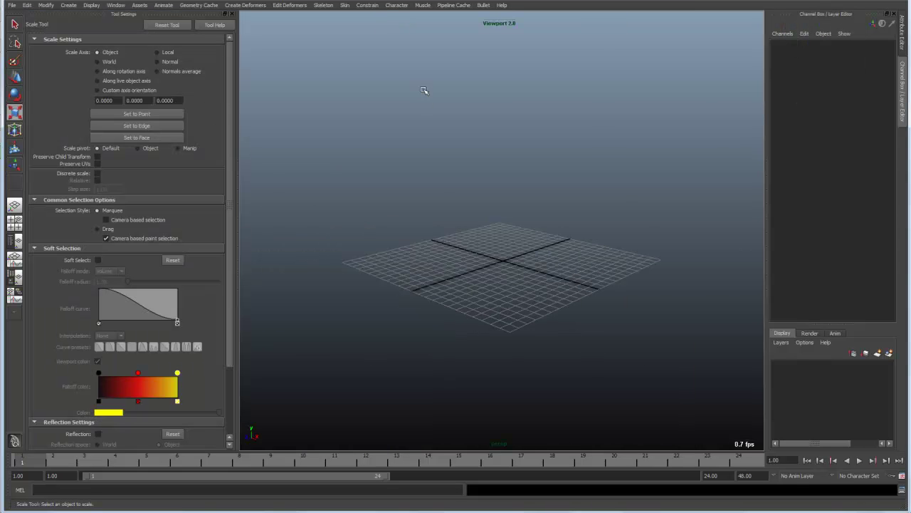